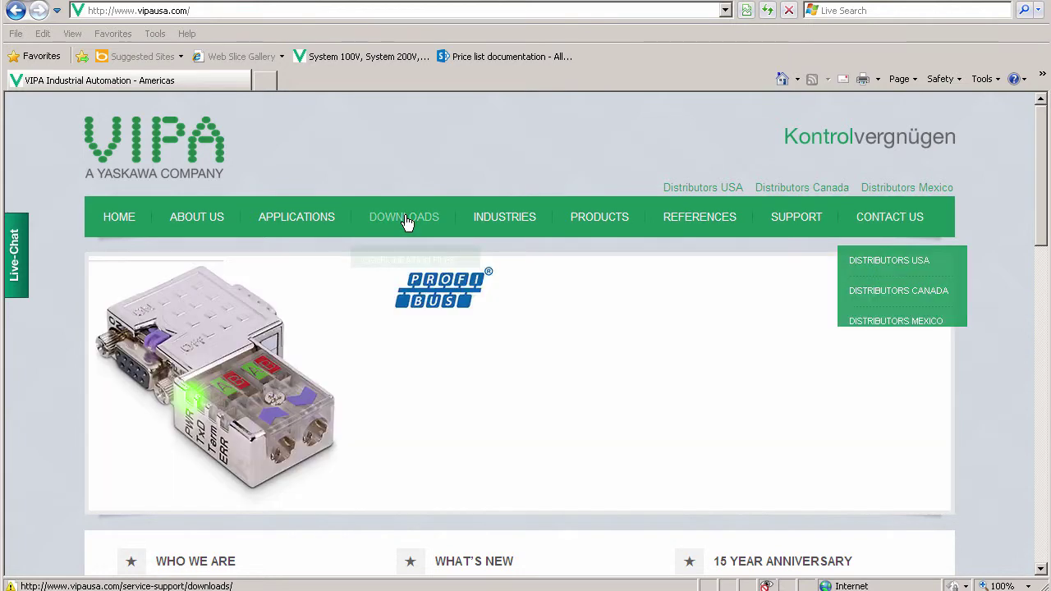
# Step: Open VIPA's Software Tools and Demo Software downloads page and scroll through the download list
pyautogui.moveTo(405, 217)
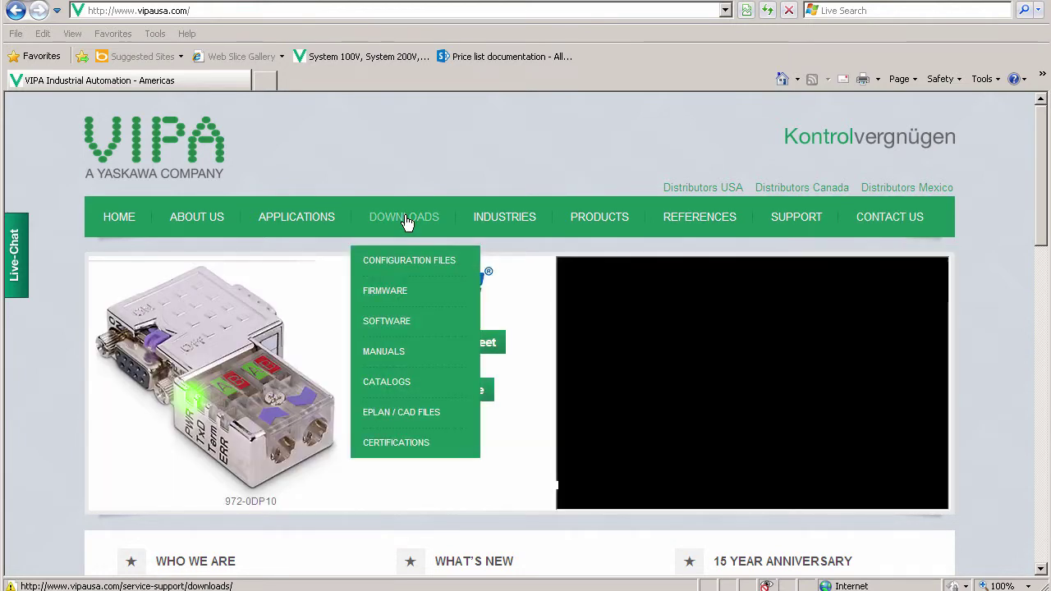
pyautogui.click(403, 322)
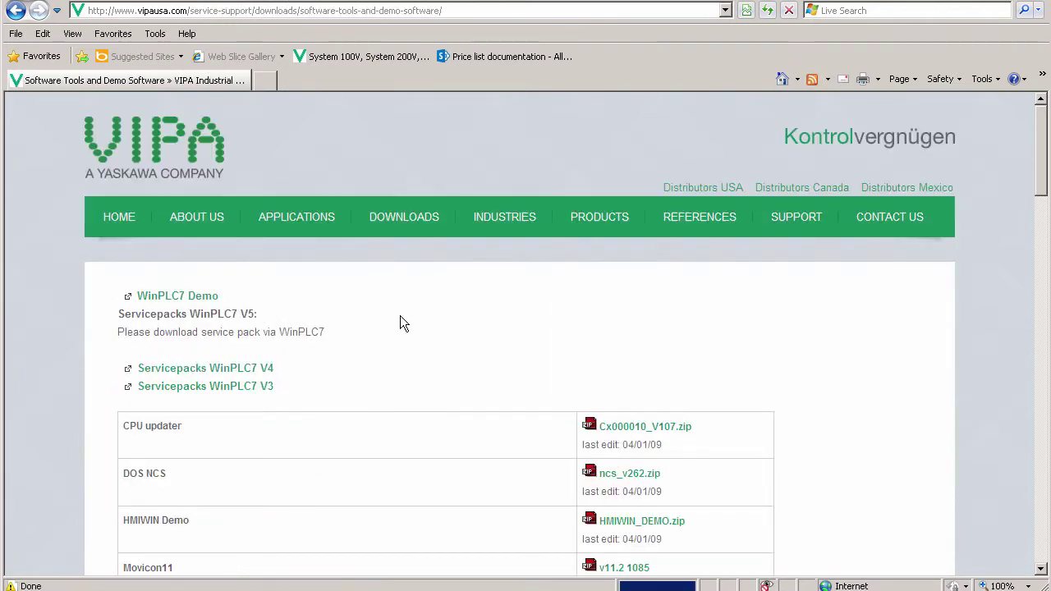
pyautogui.scroll(-15, 400, 316)
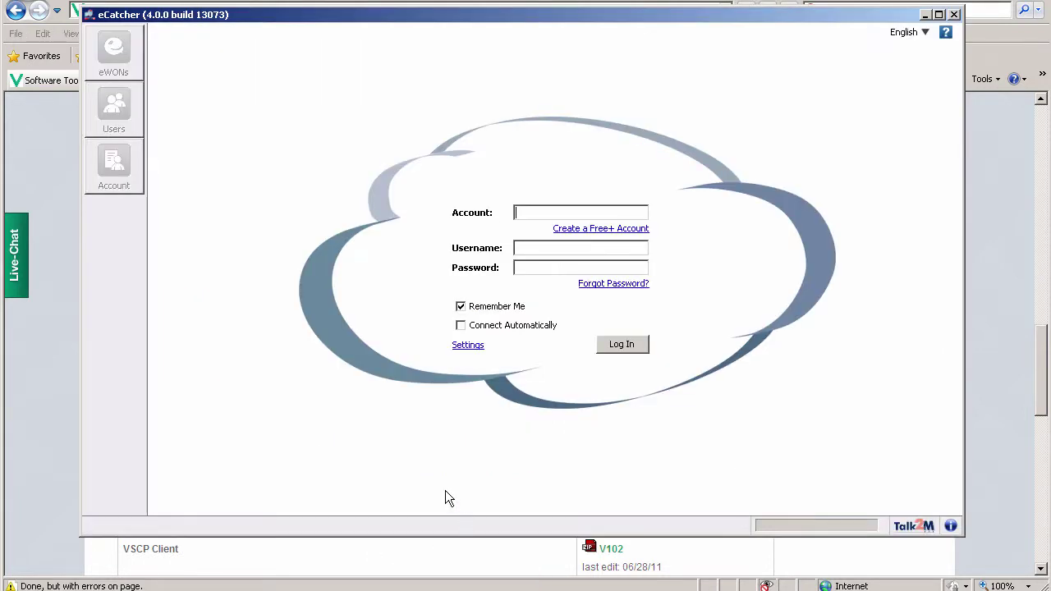
# Step: Start a Free+ Talk2M account with a vipa_ account name and confirm it is available
pyautogui.click(584, 229)
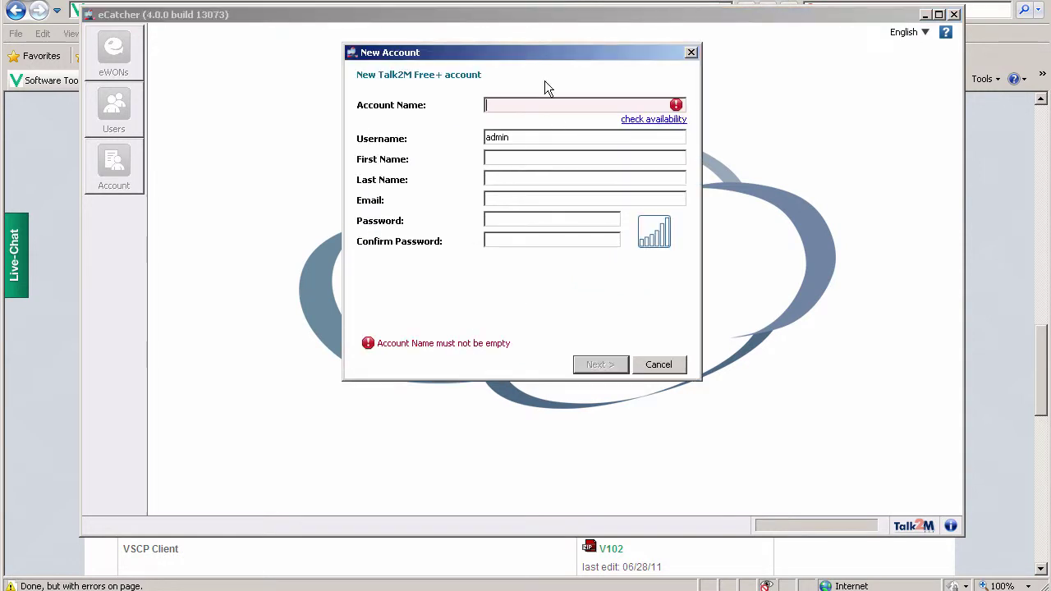
pyautogui.write('vipa_controls')
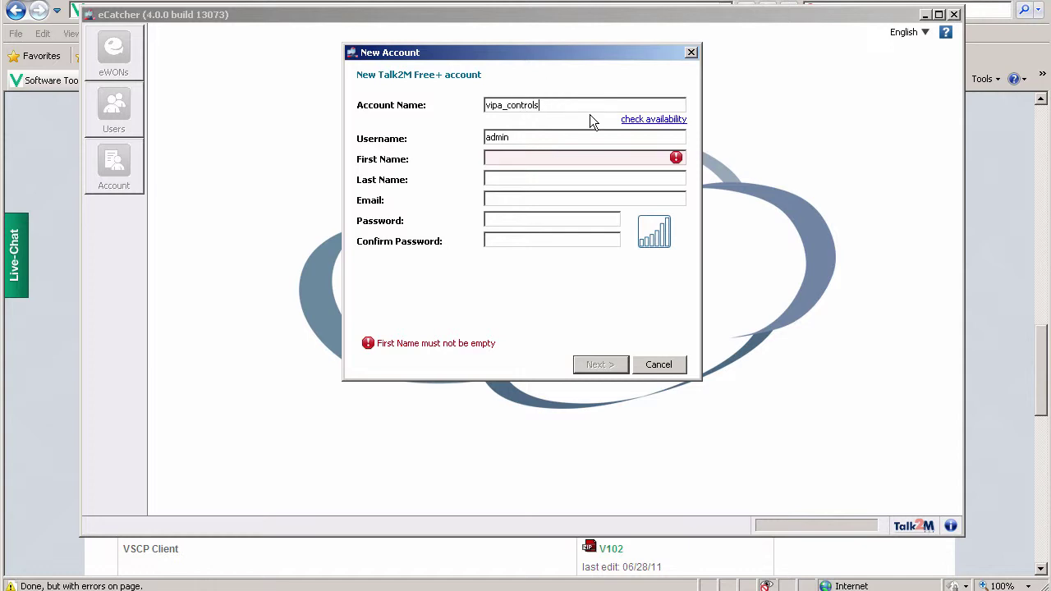
pyautogui.click(645, 120)
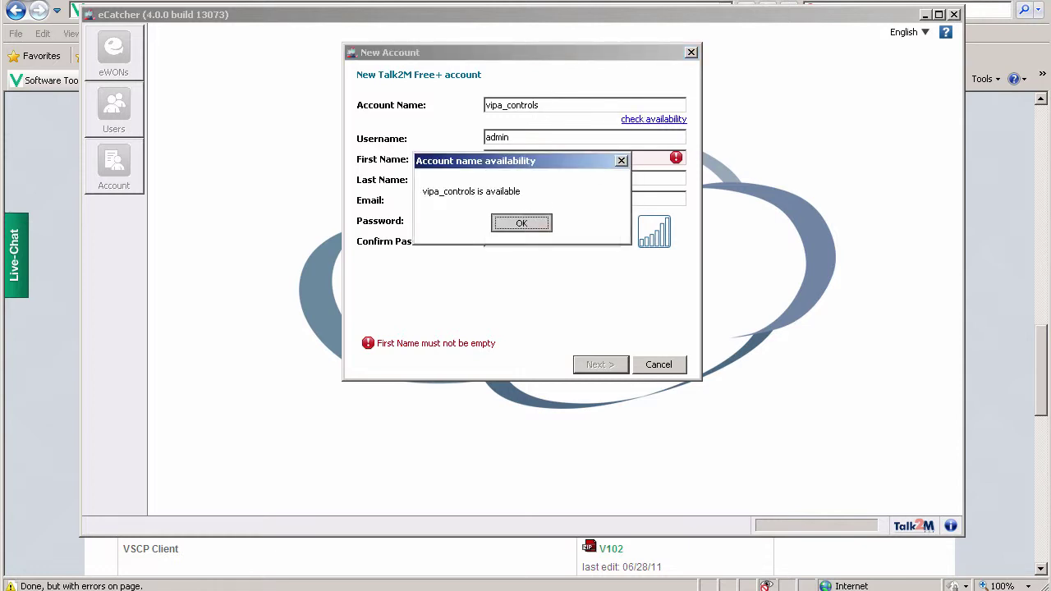
pyautogui.press('Return')
# Step: Fill in the user's name, e-mail and password, then continue to company details
pyautogui.click(526, 159)
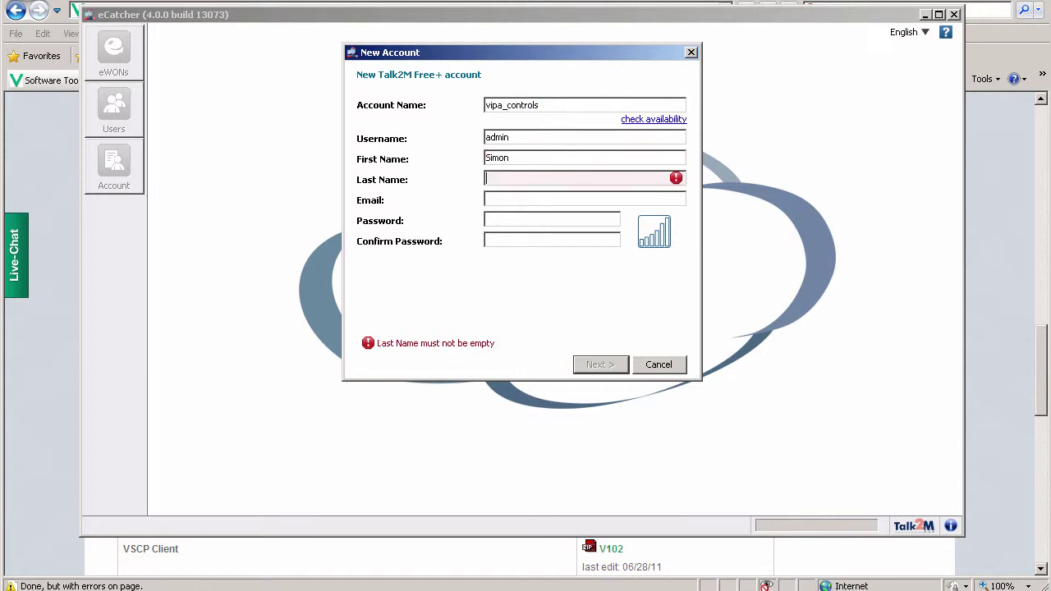
pyautogui.press('Tab')
pyautogui.write('sup')
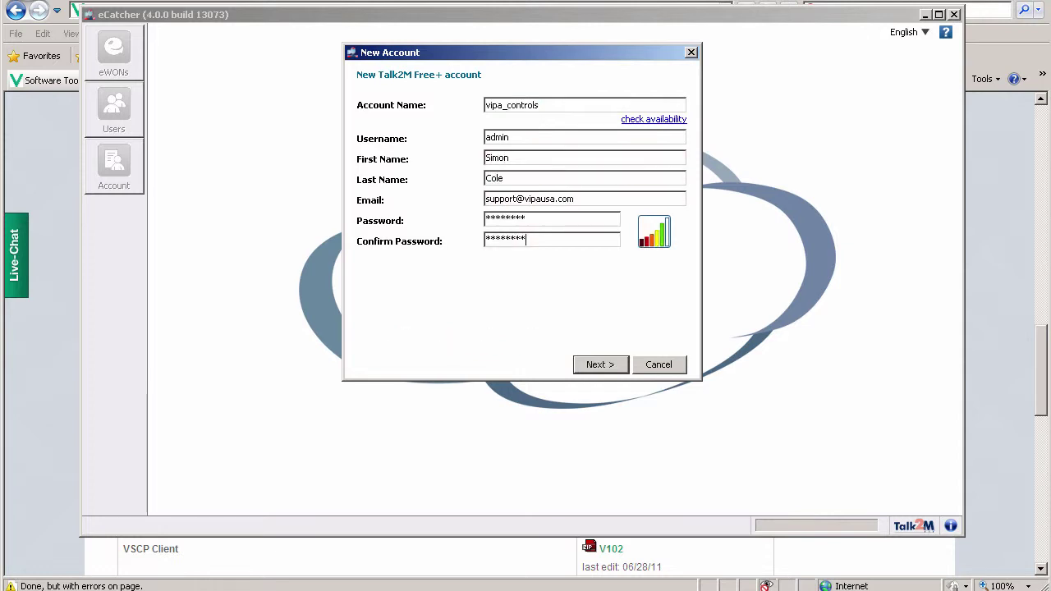
pyautogui.click(601, 366)
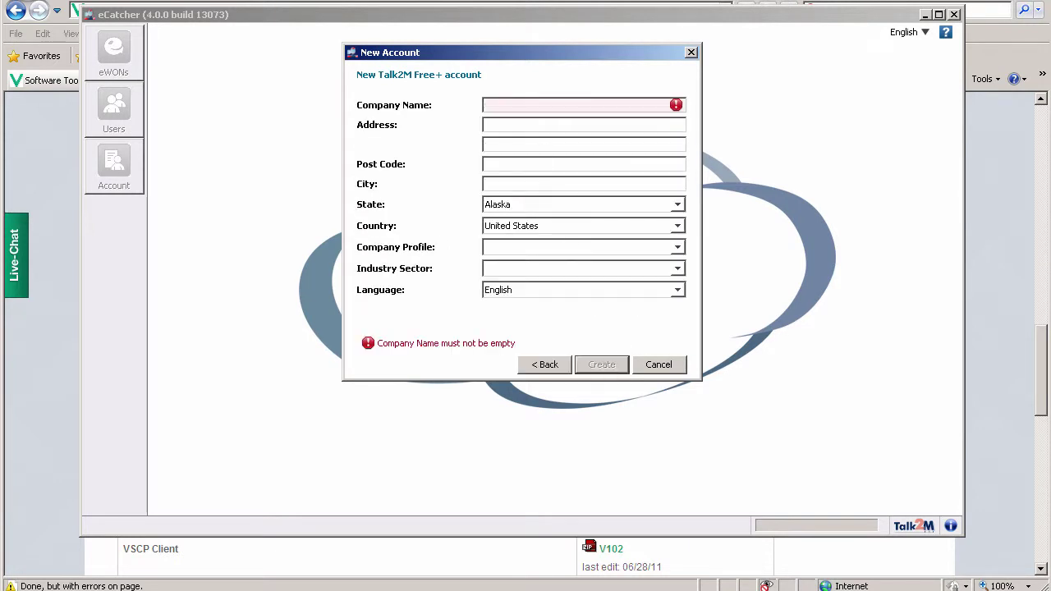
# Step: Enter company details for VIPA Controls, create the account, and close the confirmation
pyautogui.write('VIPA Controls')
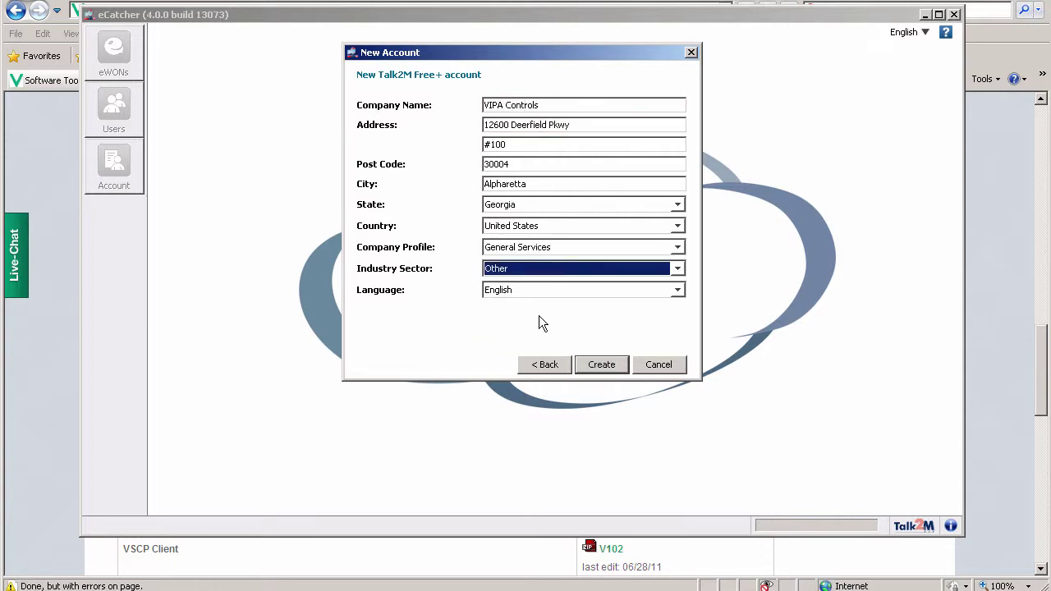
pyautogui.click(607, 369)
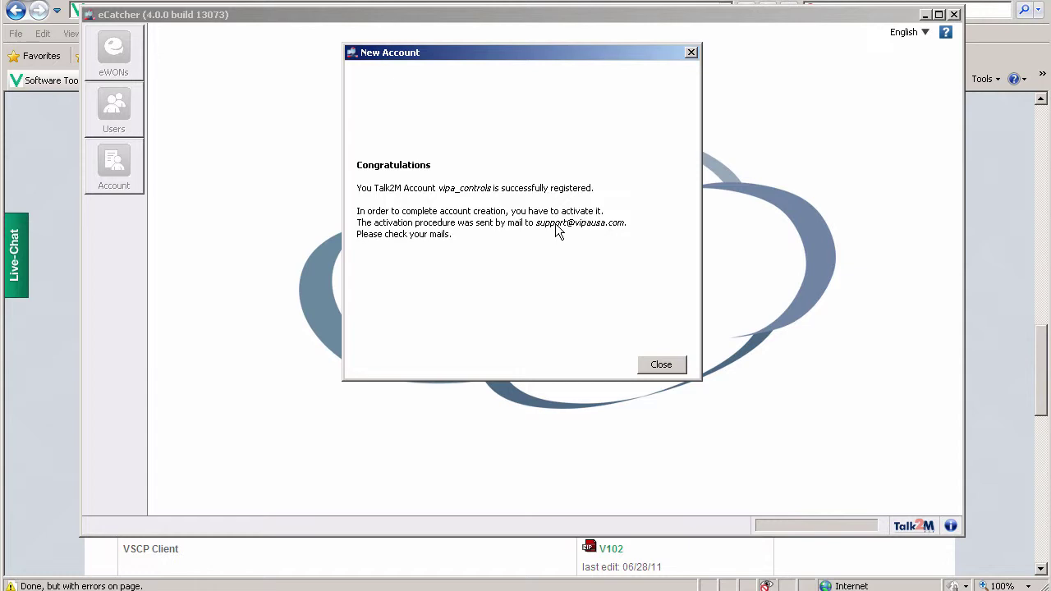
pyautogui.click(668, 368)
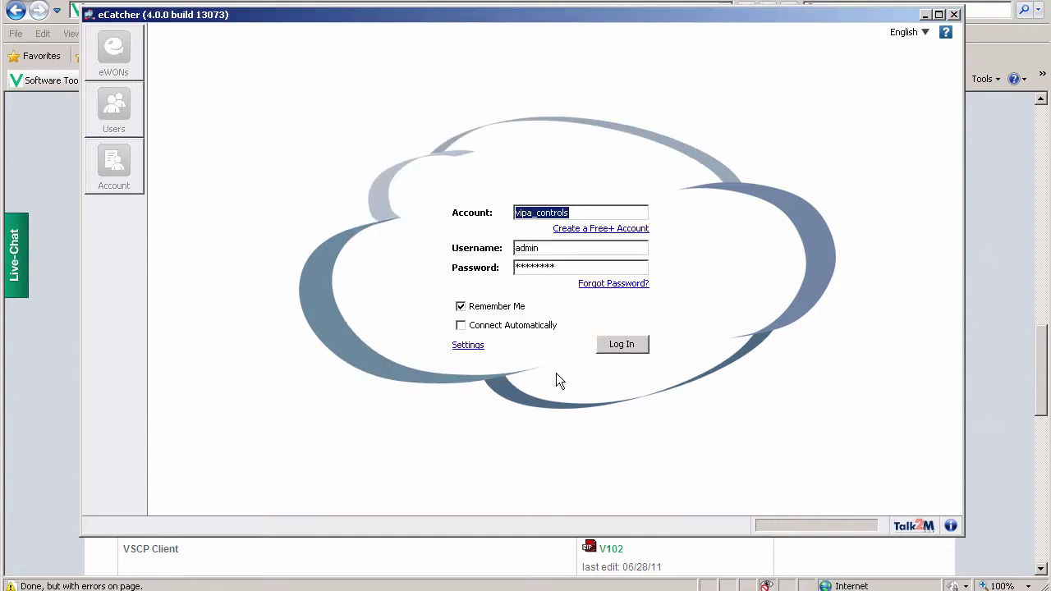
pyautogui.hotkey('alt', 'Tab')
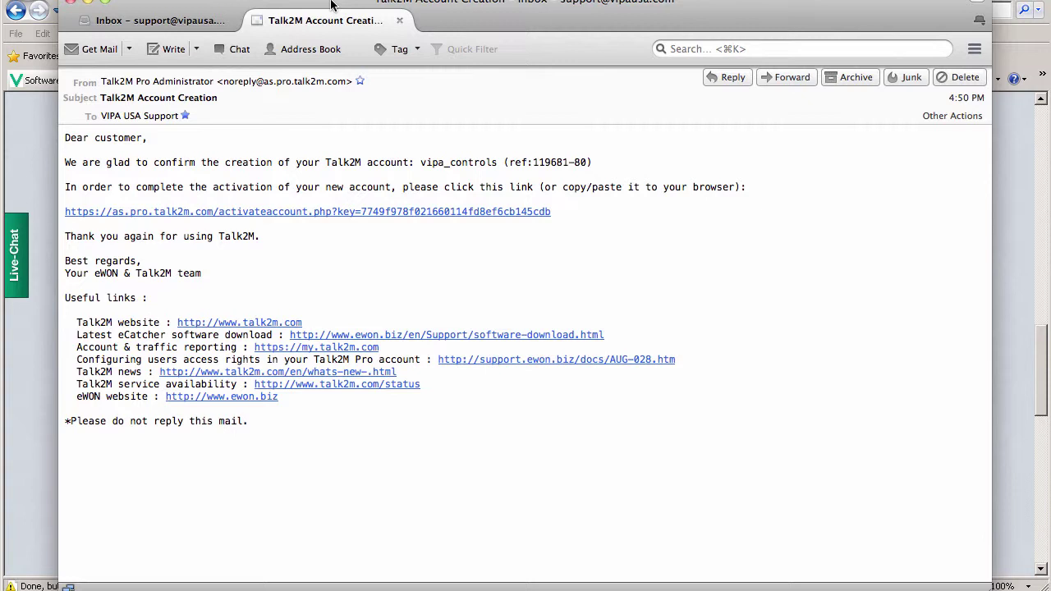
# Step: Follow the activation link in the Talk2M Account Creation e-mail
pyautogui.click(273, 212)
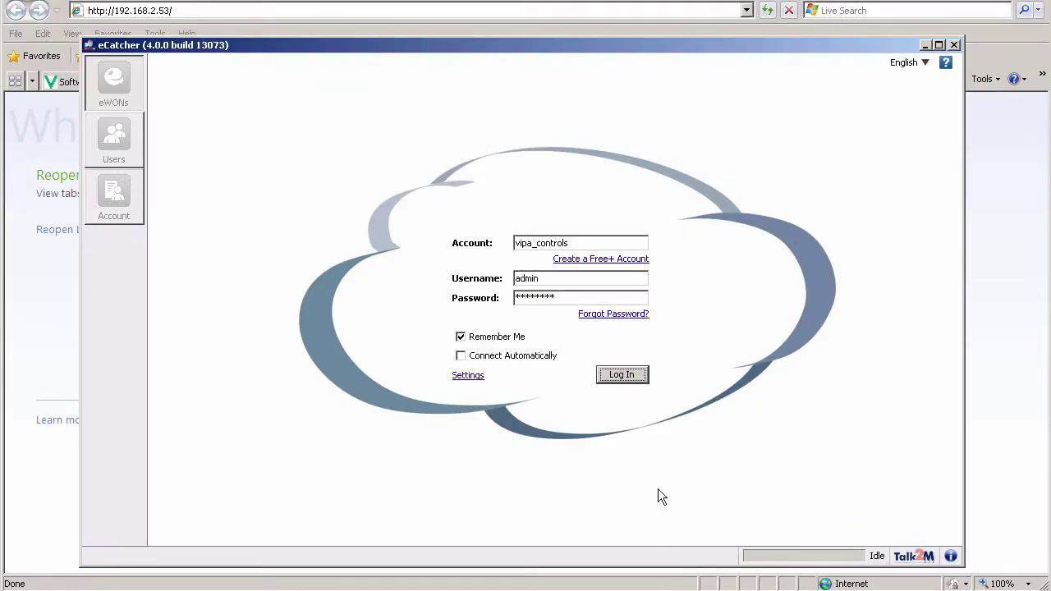
# Step: Log in and add eWON vipa_demo, described 'vipa video presentation', with a Permanent connection
pyautogui.click(621, 374)
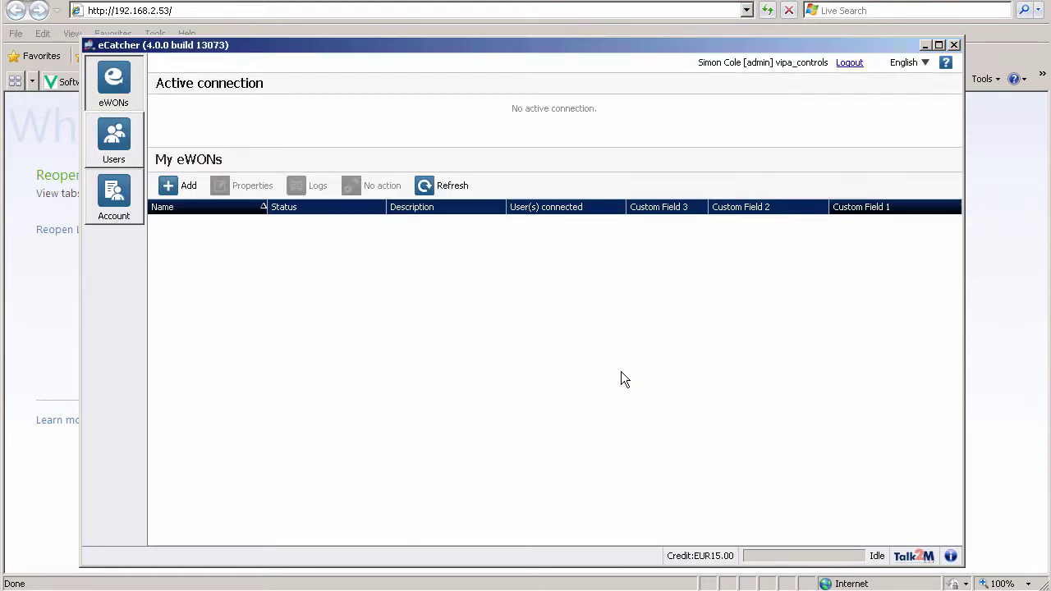
pyautogui.click(184, 191)
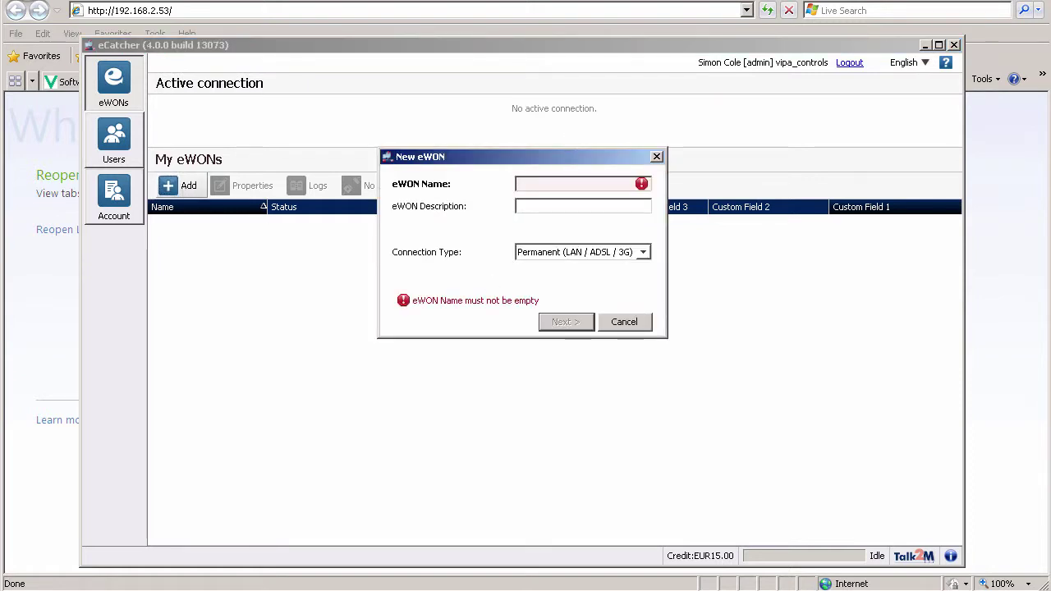
pyautogui.write('vipa_demo')
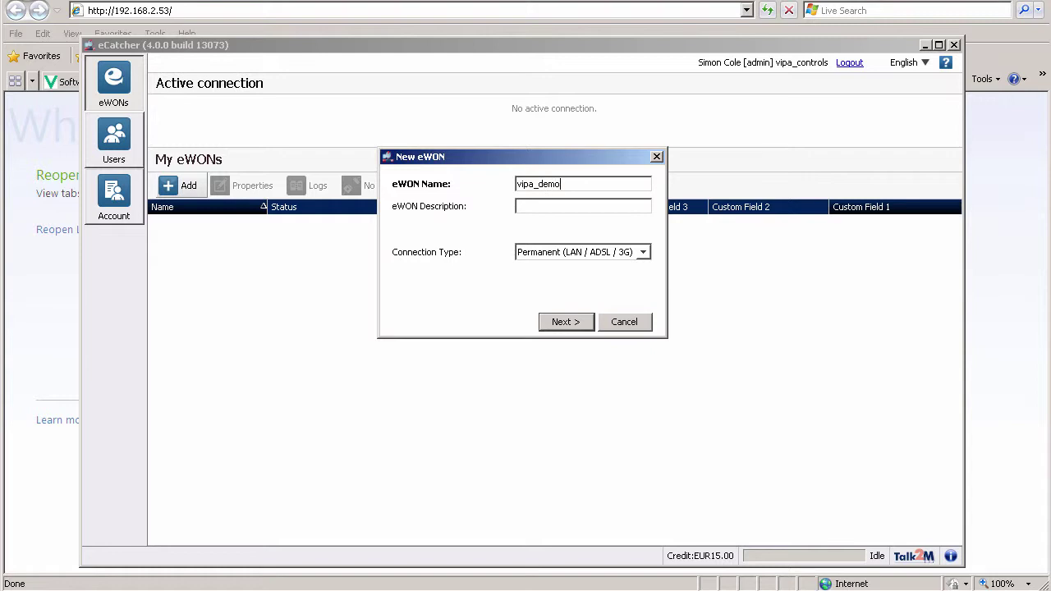
pyautogui.write('vipa v')
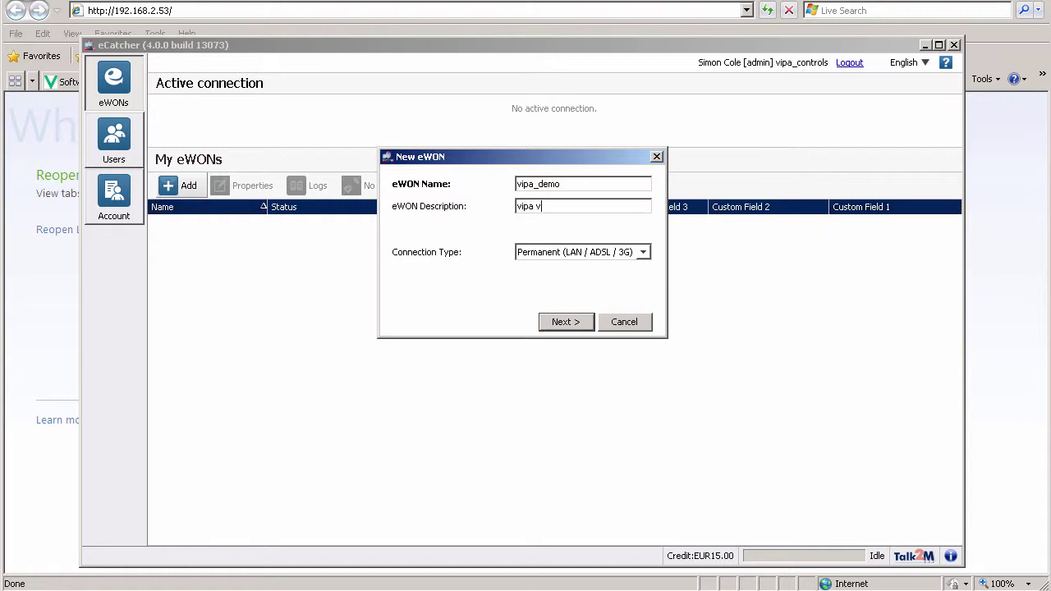
pyautogui.write('ideo presentation')
pyautogui.click(586, 256)
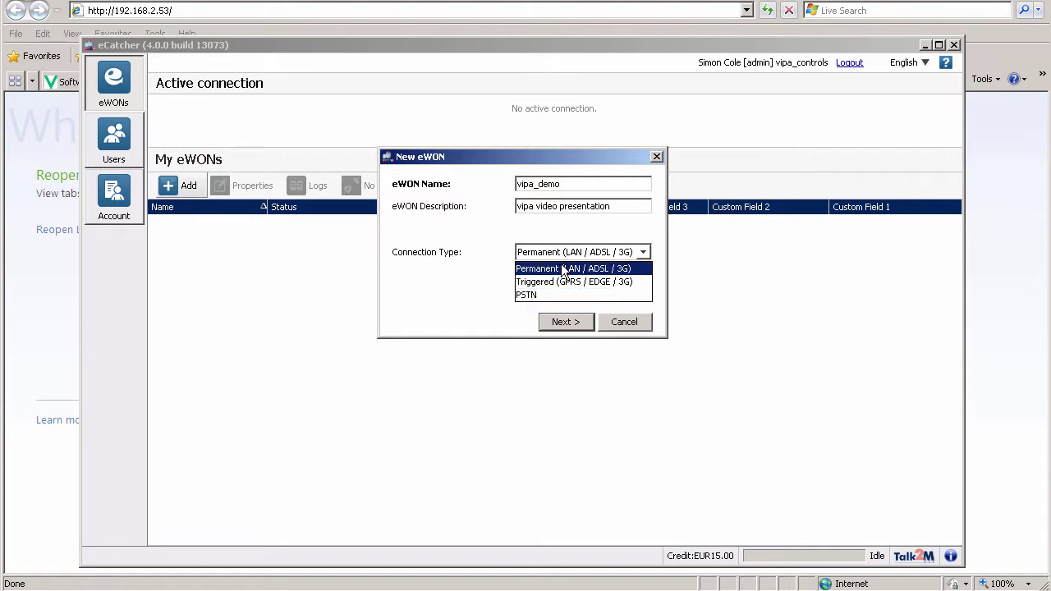
pyautogui.click(563, 269)
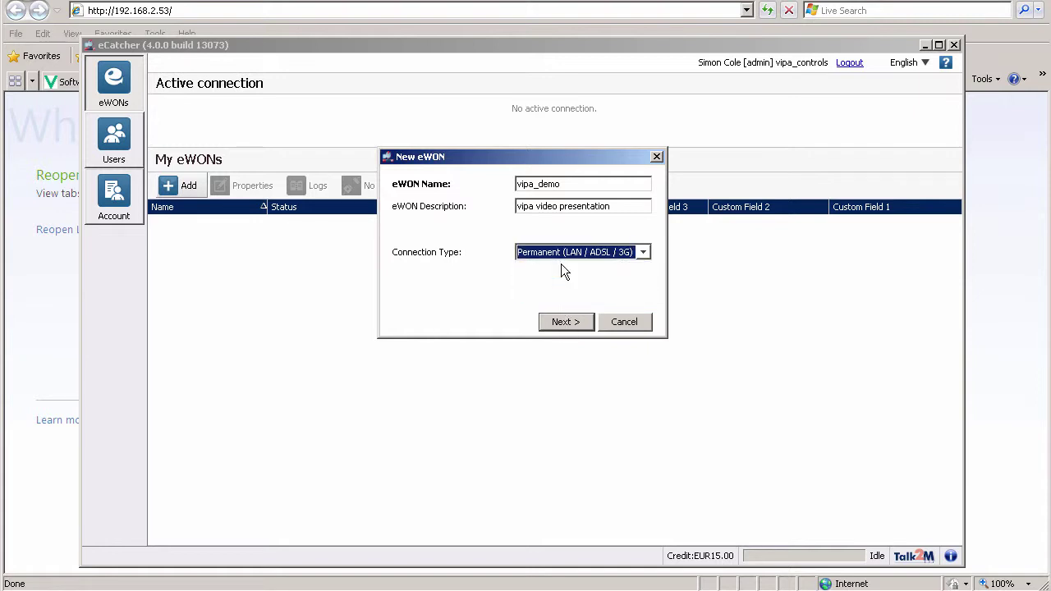
pyautogui.click(565, 324)
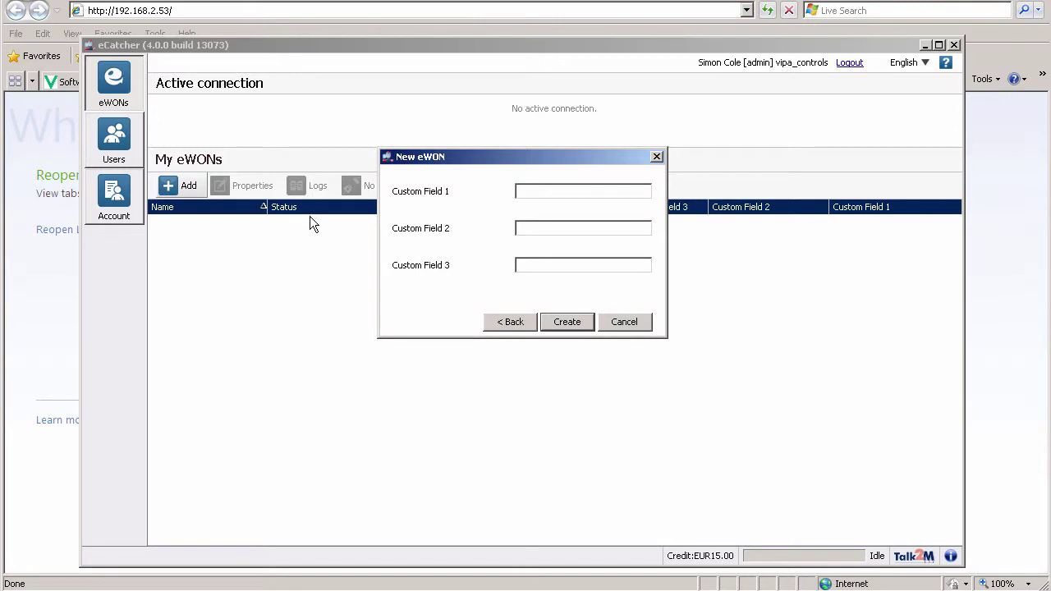
# Step: Create the vipa_demo eWON, copy its activation key, and return to Internet Explorer
pyautogui.click(566, 322)
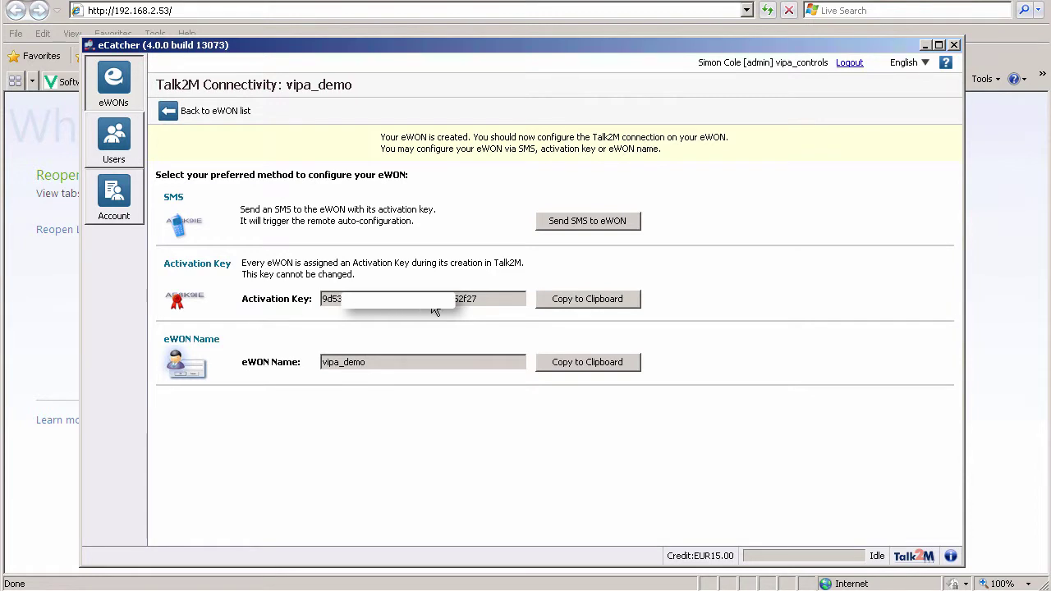
pyautogui.click(577, 301)
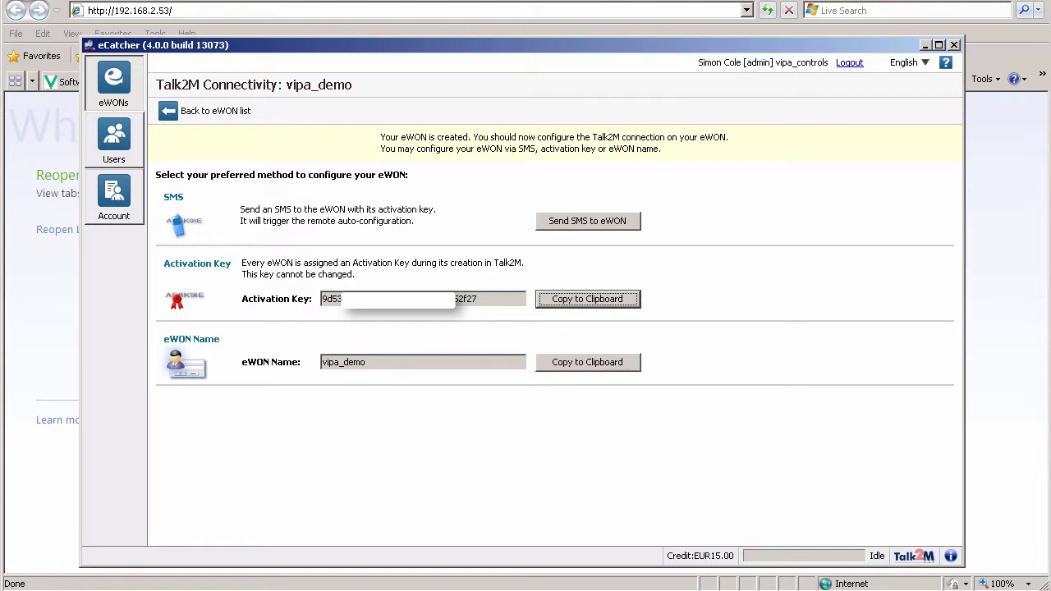
pyautogui.click(245, 33)
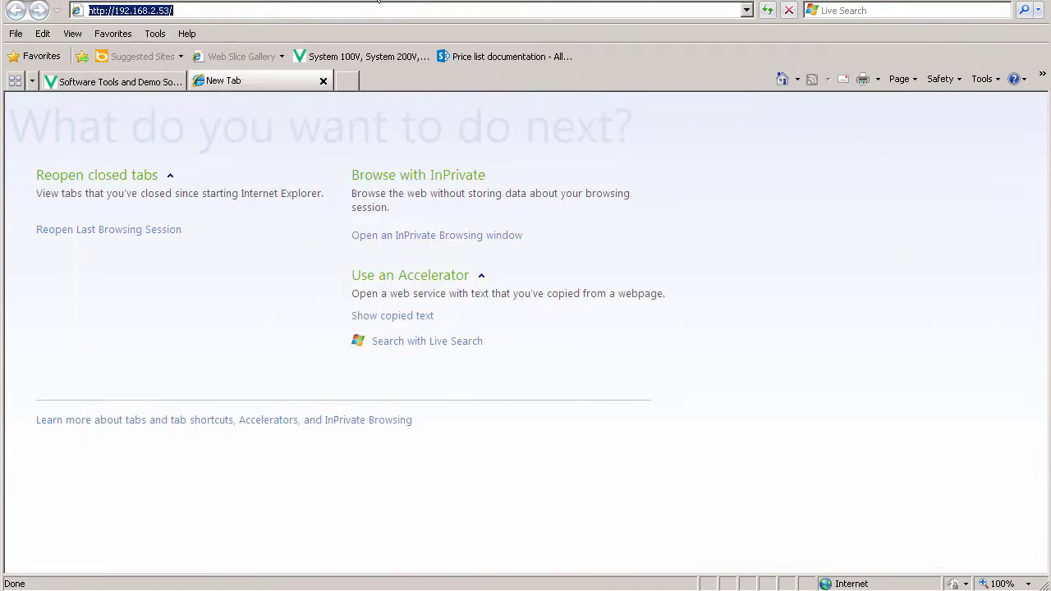
# Step: Log in to the TM-E at 192.168.2.53 with the admin credentials and open Configuration Wizards
pyautogui.click(228, 15)
pyautogui.press('Return')
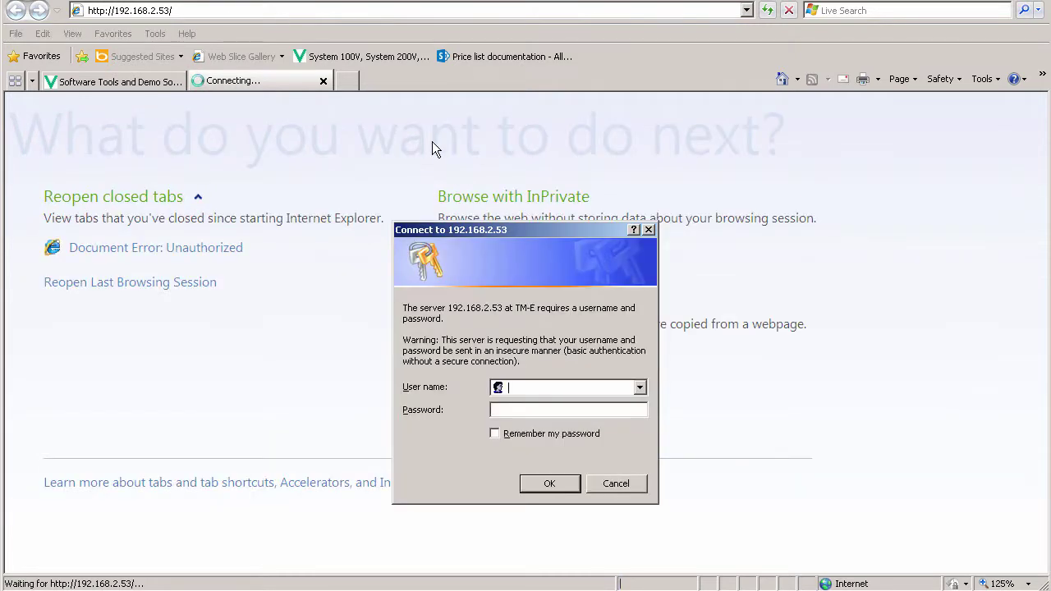
pyautogui.write('adm')
pyautogui.press('Tab')
pyautogui.write('adm')
pyautogui.press('Return')
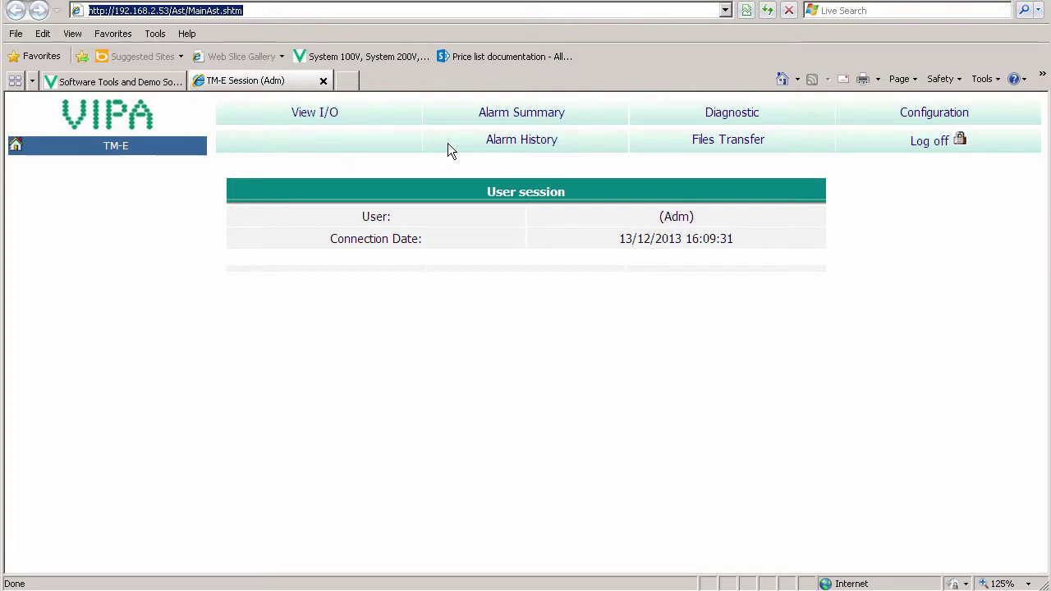
pyautogui.click(944, 116)
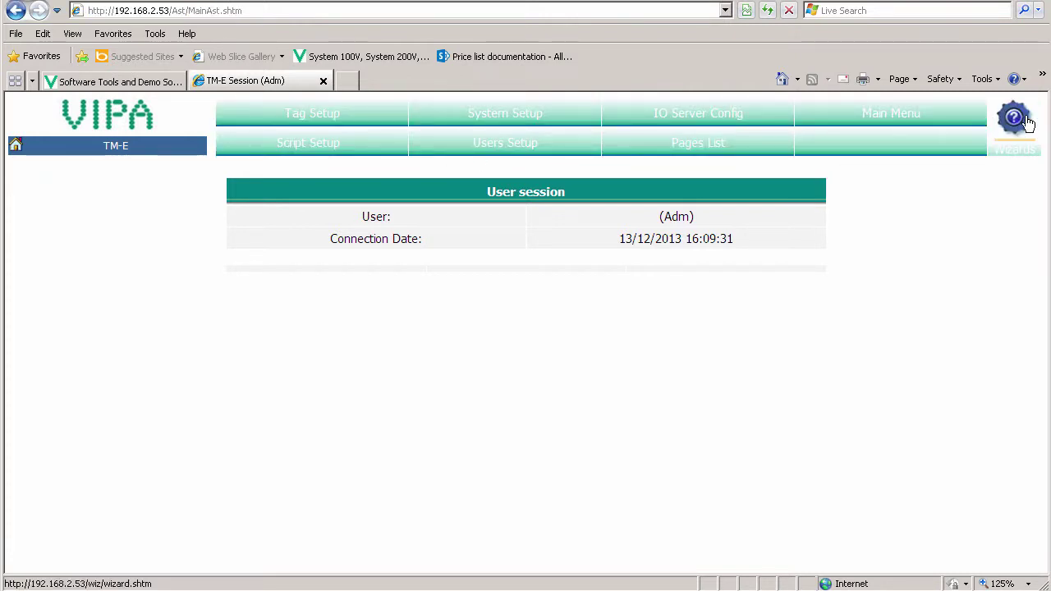
pyautogui.click(1018, 122)
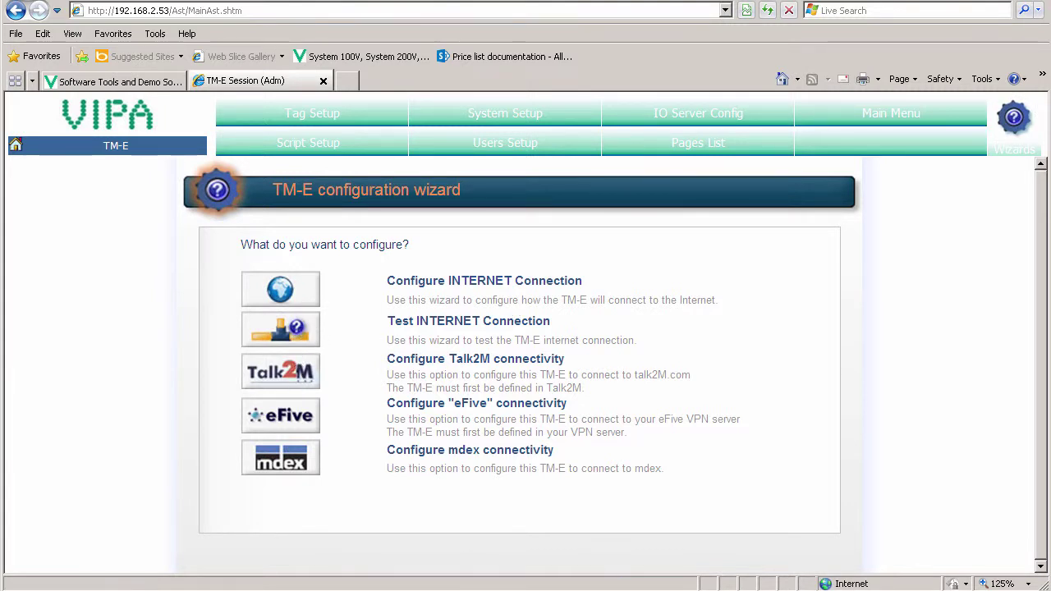
# Step: In the Talk2M wizard, choose registration by activation key and paste the copied key
pyautogui.click(291, 372)
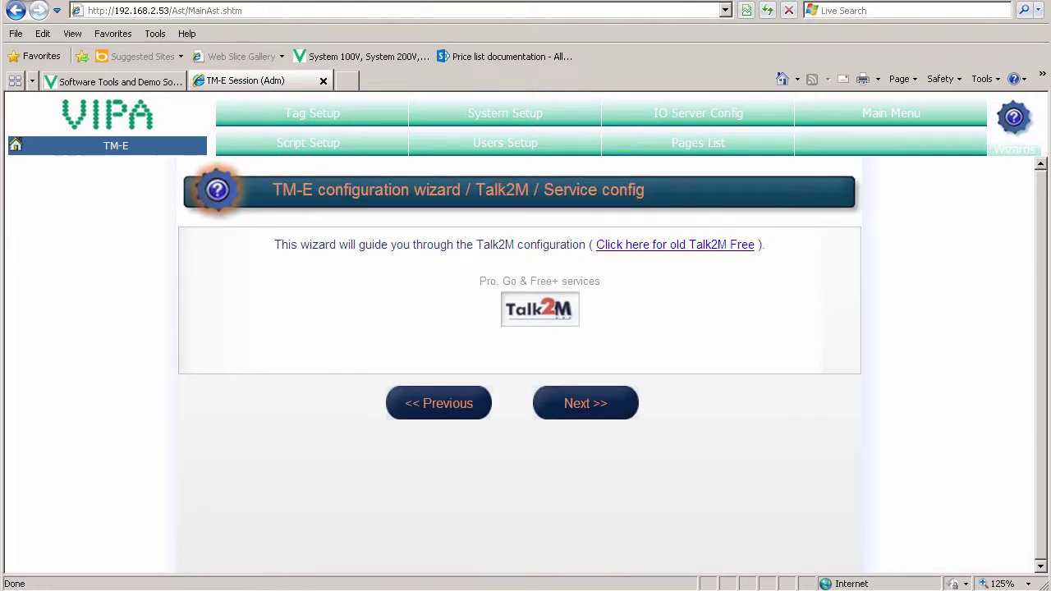
pyautogui.click(585, 403)
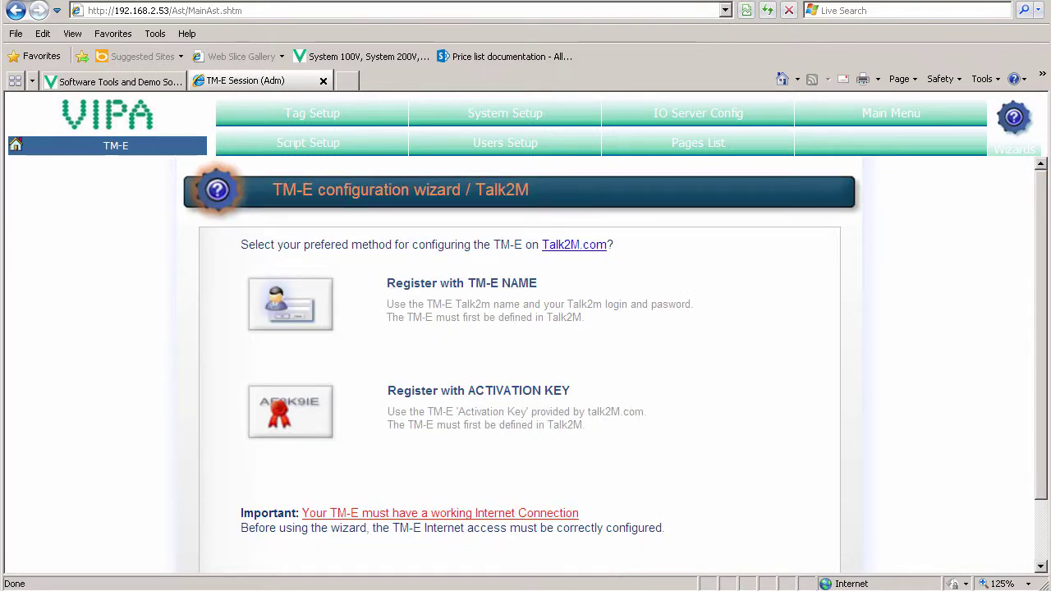
pyautogui.click(259, 423)
pyautogui.click(532, 440)
pyautogui.hotkey('ctrl', 'v')
# Step: Run the Talk2M connection test without a proxy and finish the wizard
pyautogui.scroll(-1, 545, 475)
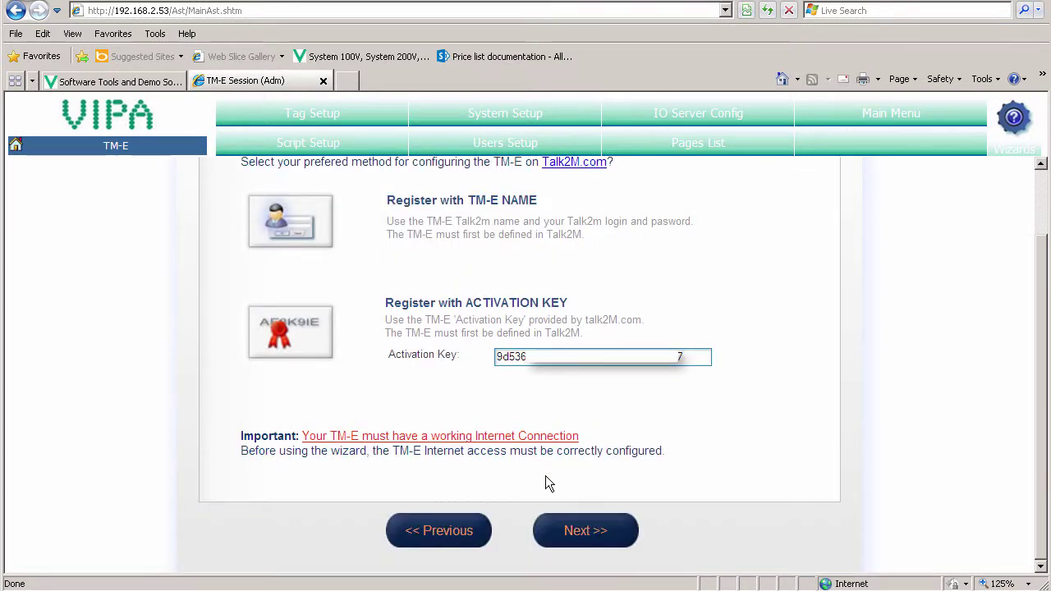
pyautogui.click(573, 530)
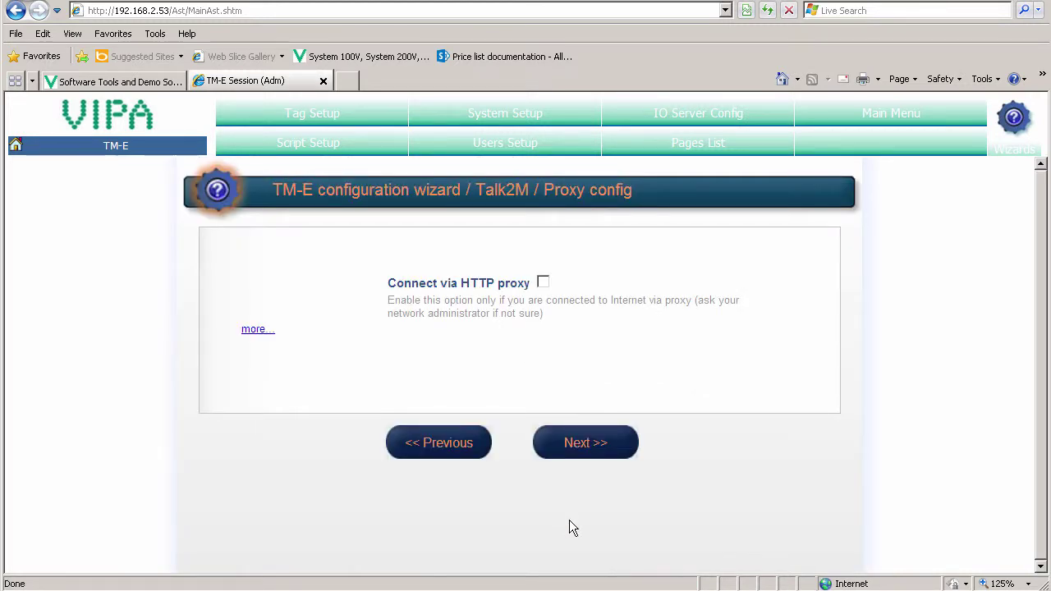
pyautogui.click(585, 456)
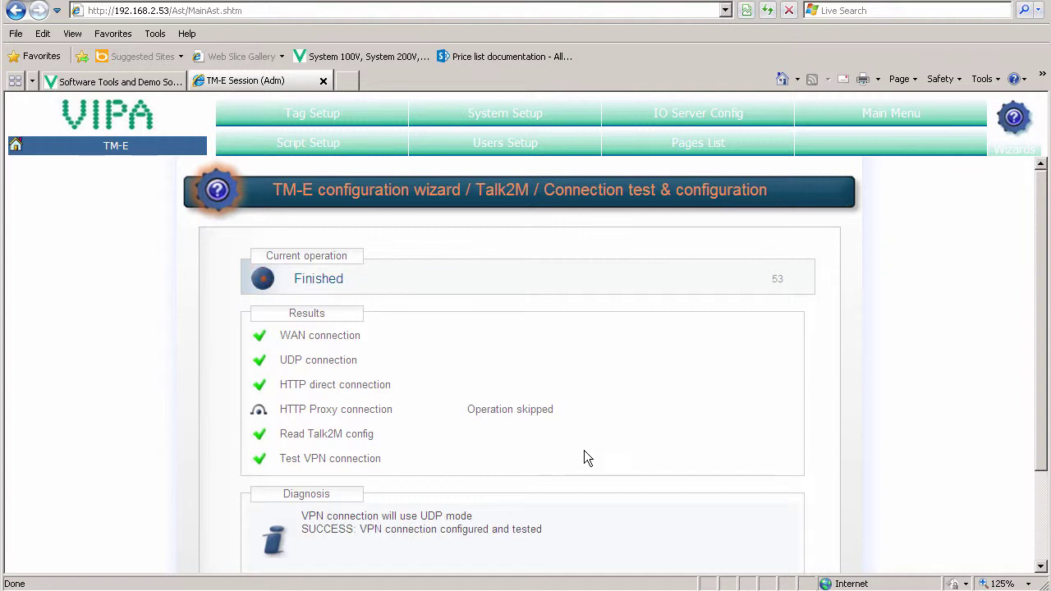
pyautogui.scroll(-3, 583, 458)
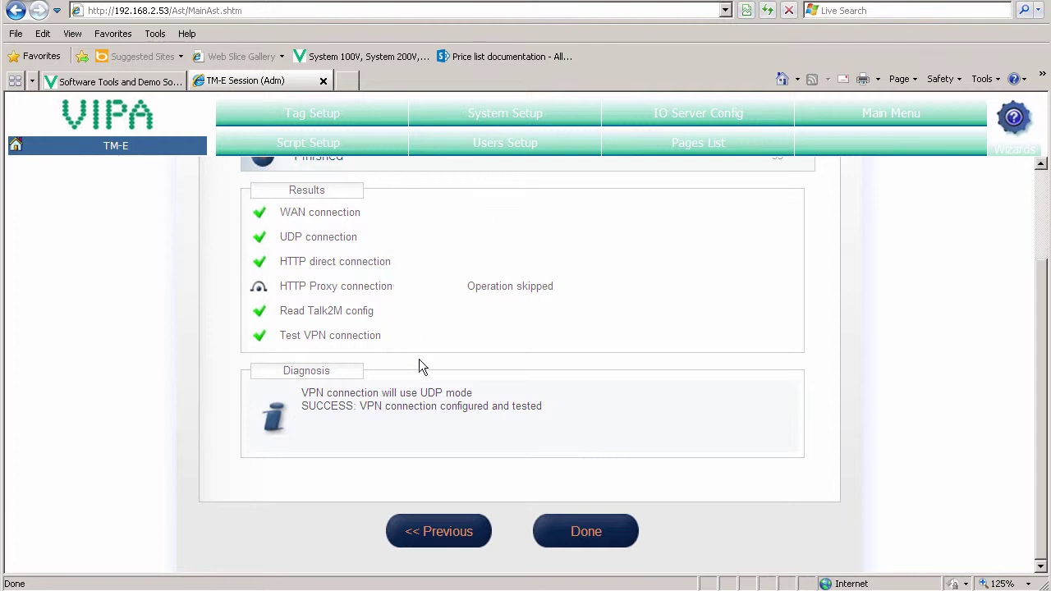
pyautogui.click(600, 526)
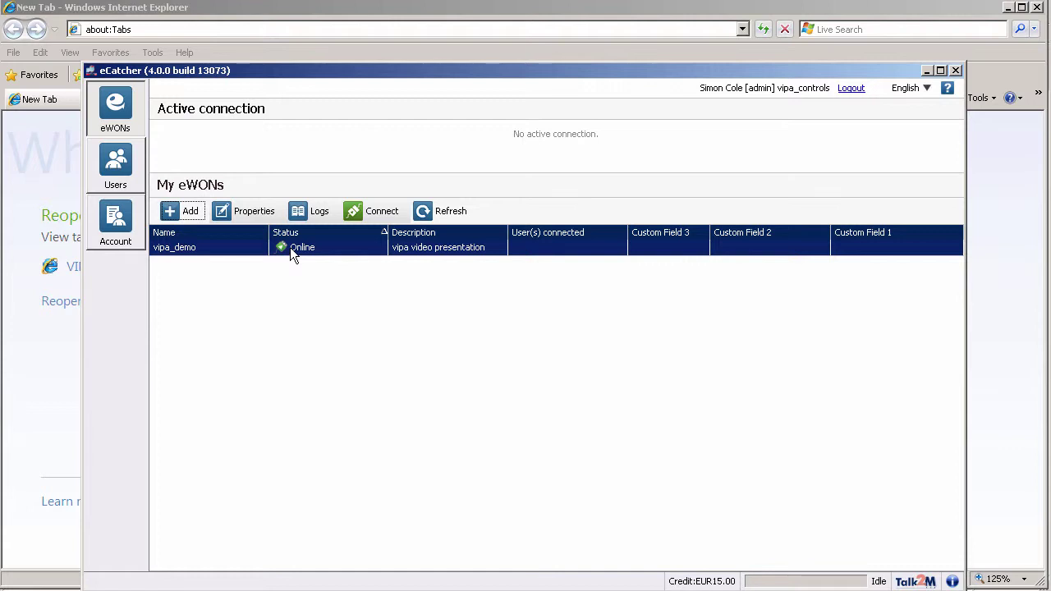
# Step: Connect to the vipa_demo eWON from the My eWONs list
pyautogui.click(369, 206)
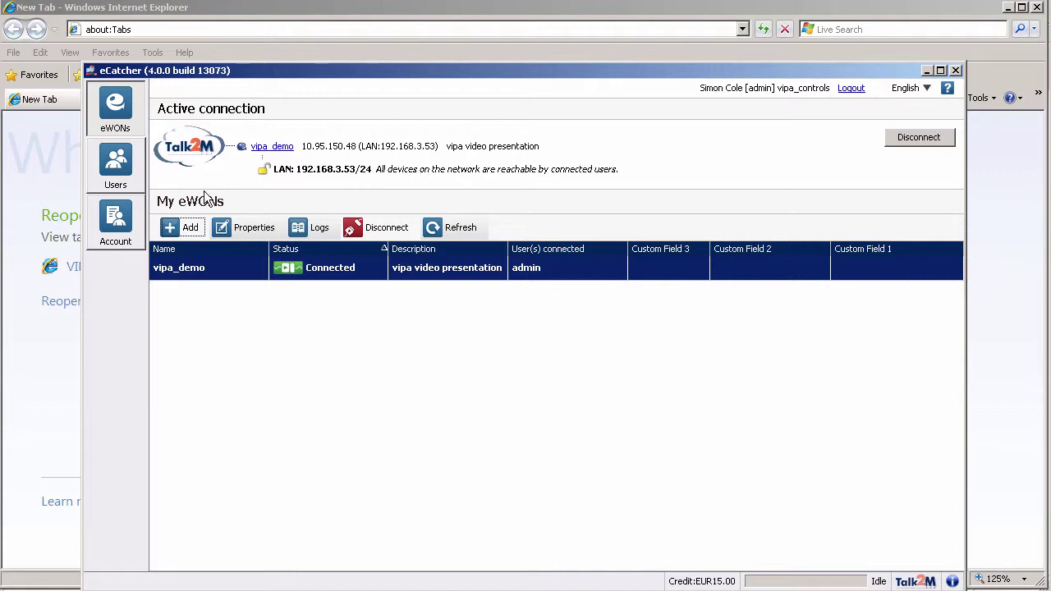
pyautogui.click(56, 351)
pyautogui.click(127, 31)
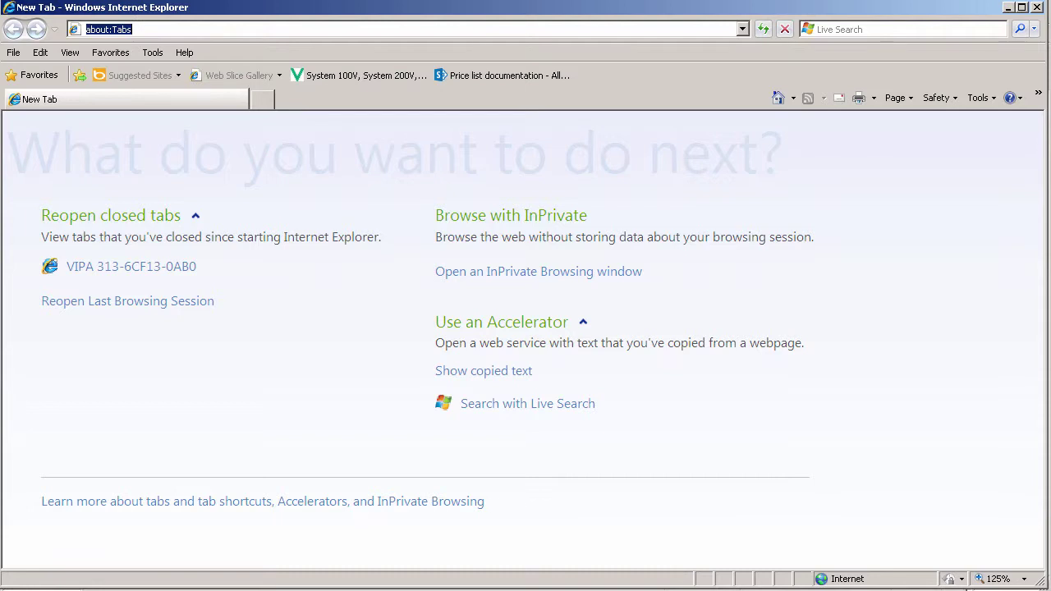
pyautogui.write('192.')
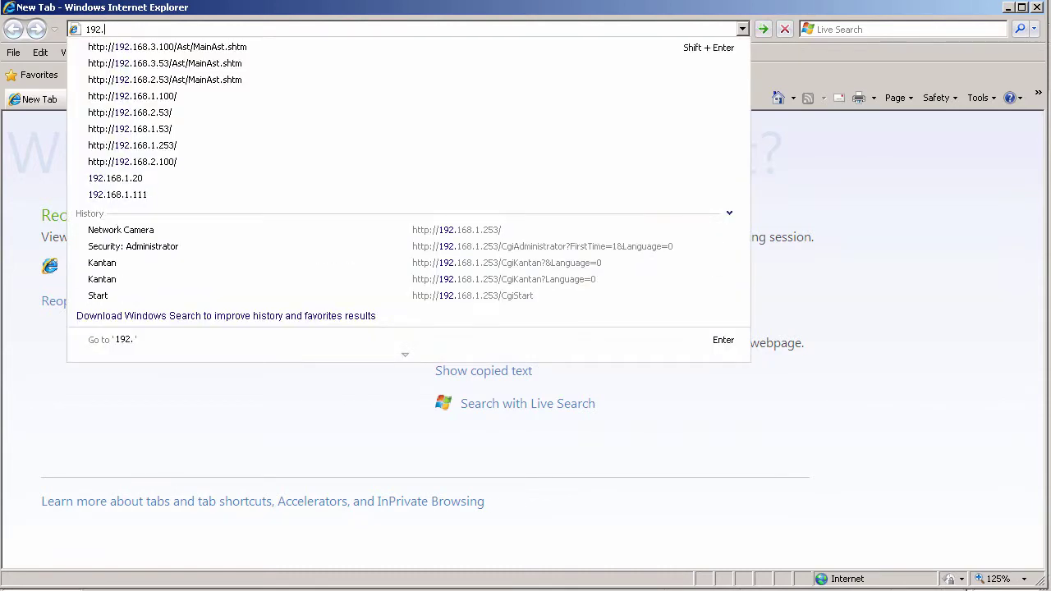
pyautogui.press('Down')
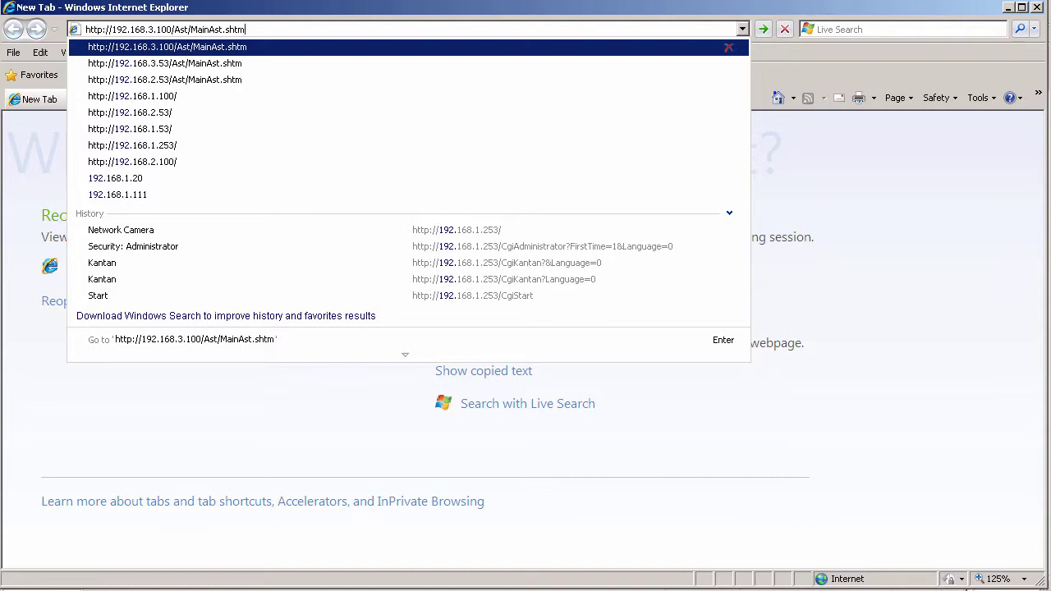
pyautogui.press('Return')
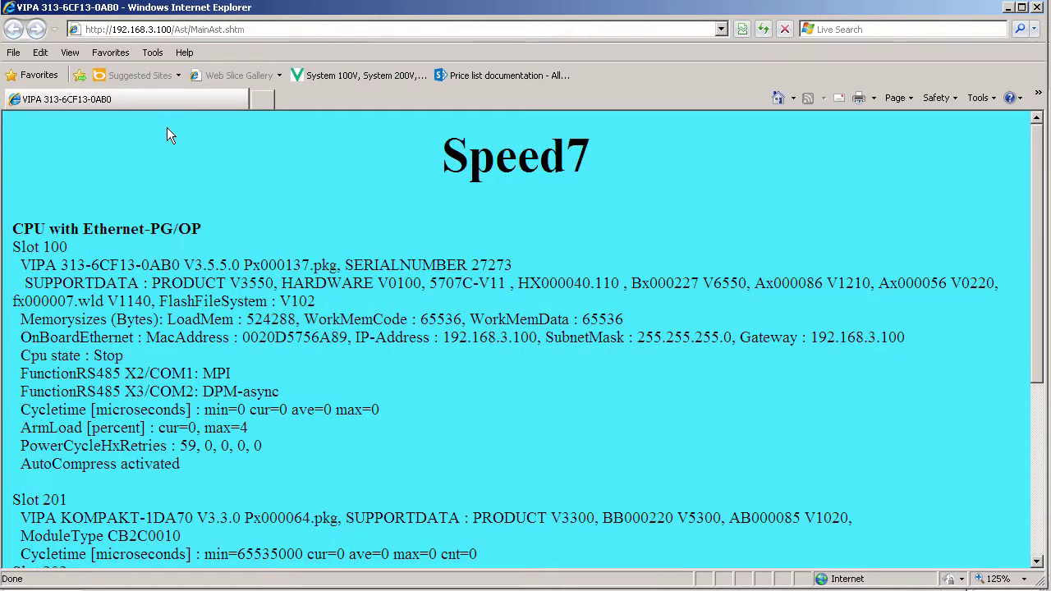
pyautogui.scroll(-3, 257, 221)
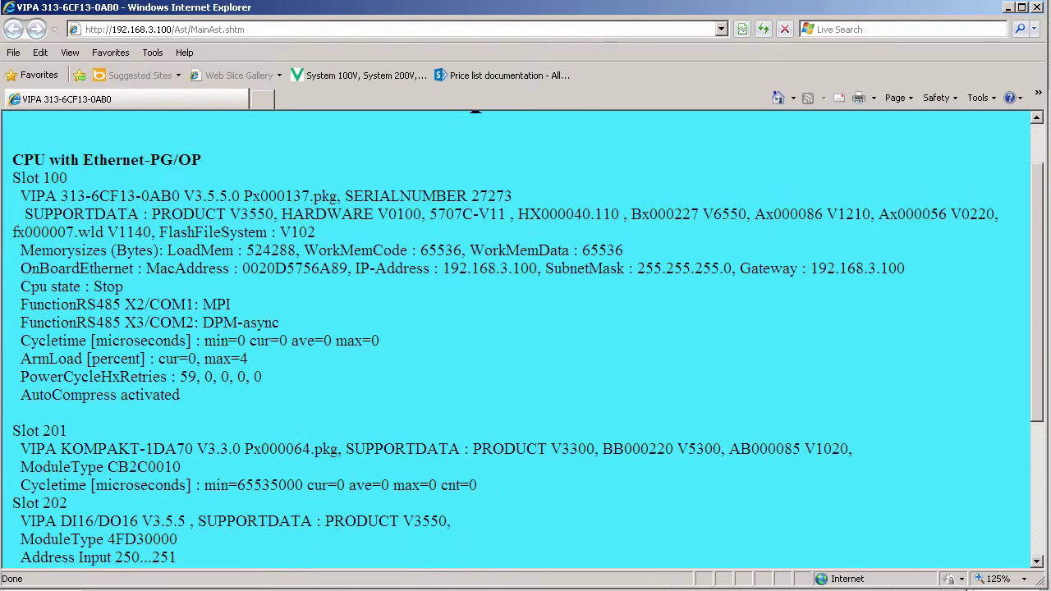
pyautogui.scroll(-1, 257, 220)
pyautogui.scroll(-6, 257, 220)
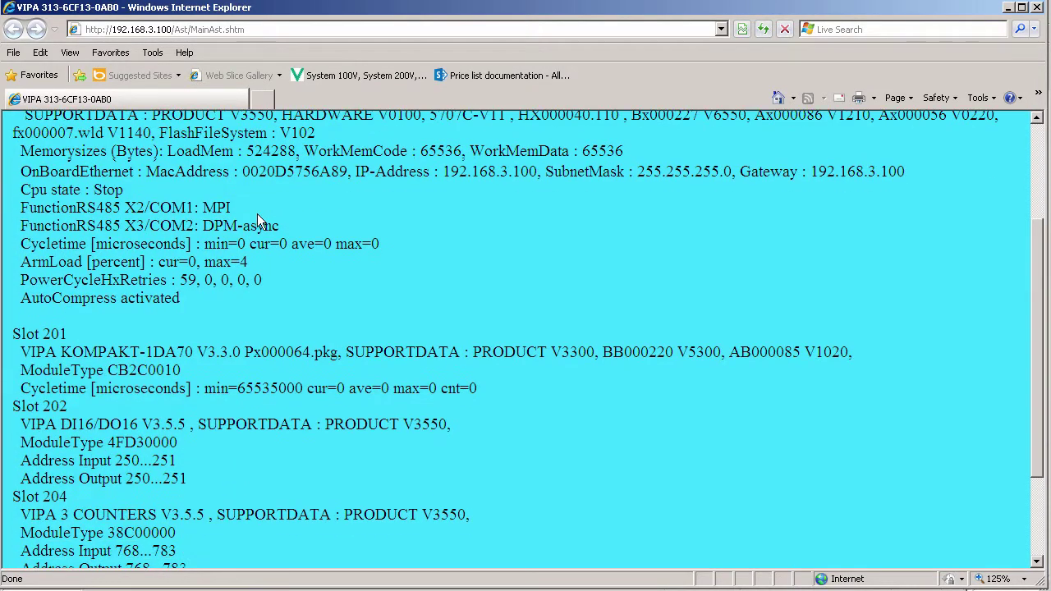
pyautogui.scroll(10, 257, 220)
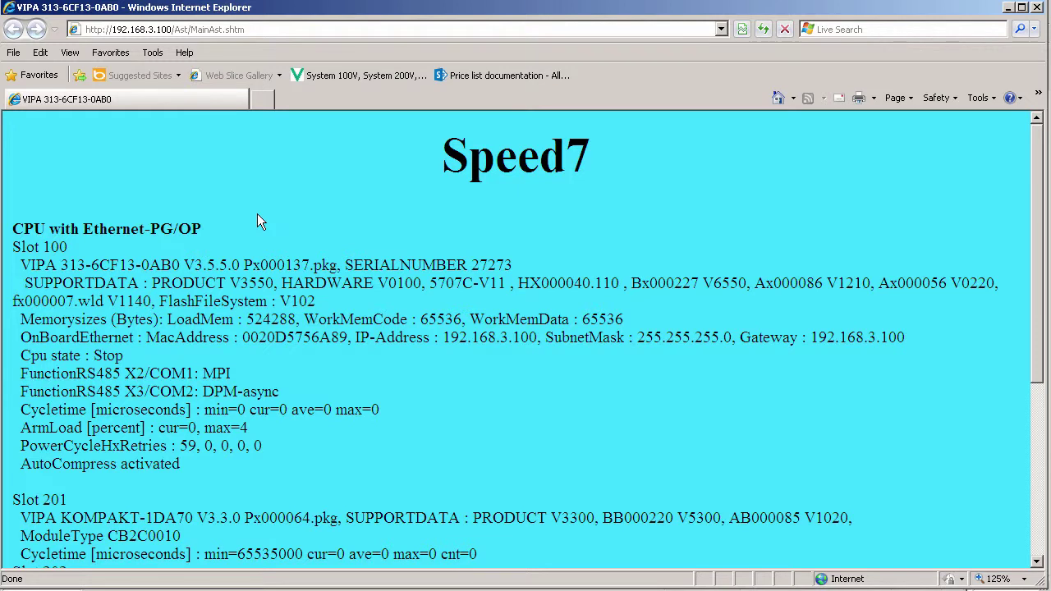